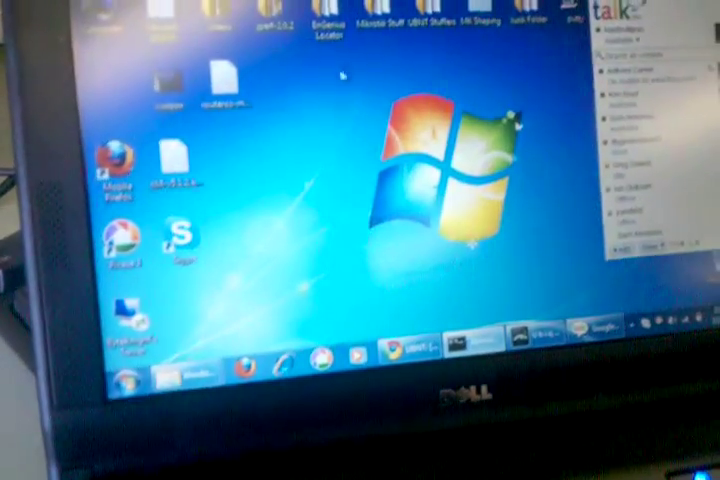
- Open a desktop folder, then close the empty folder window
double_click(440, 15)
key(alt+F4)
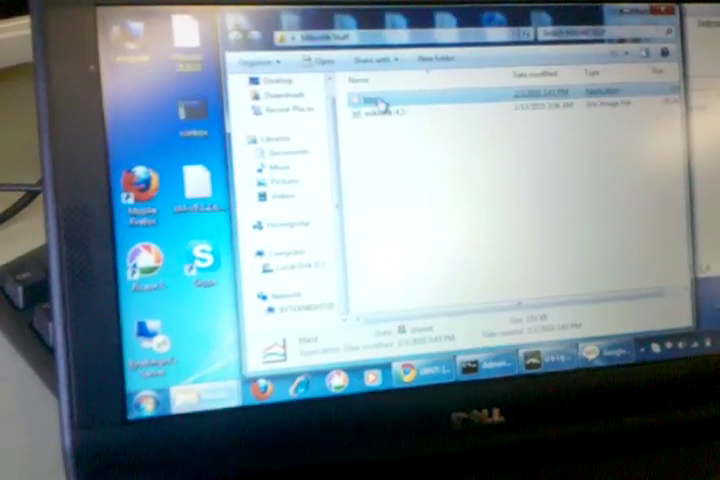
- Launch btest.exe from the Mikrotik Stuff folder
double_click(372, 92)
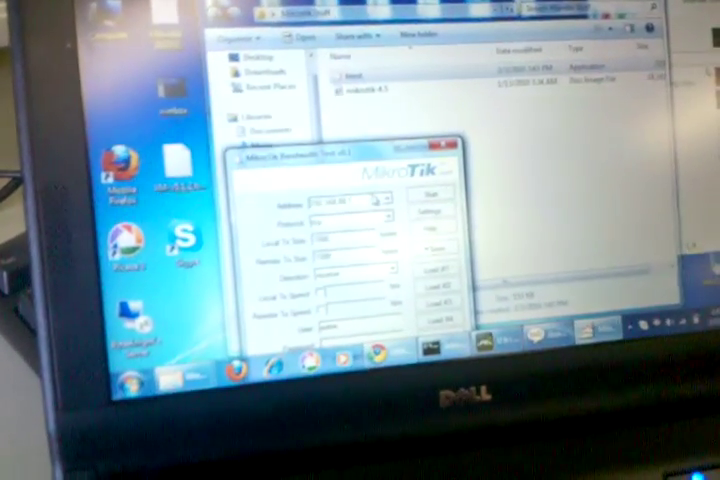